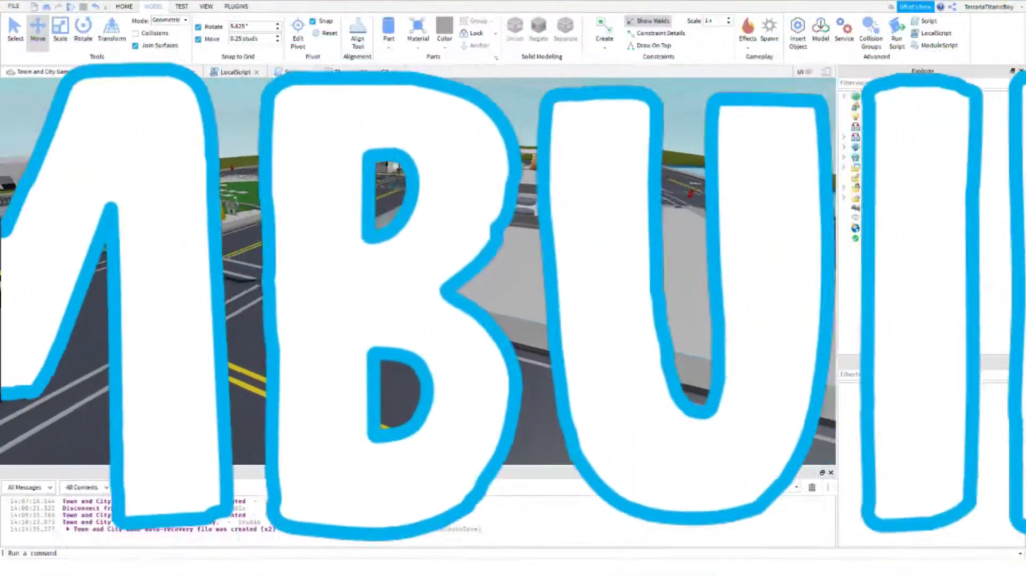
pyautogui.scroll(-5, 377, 242)
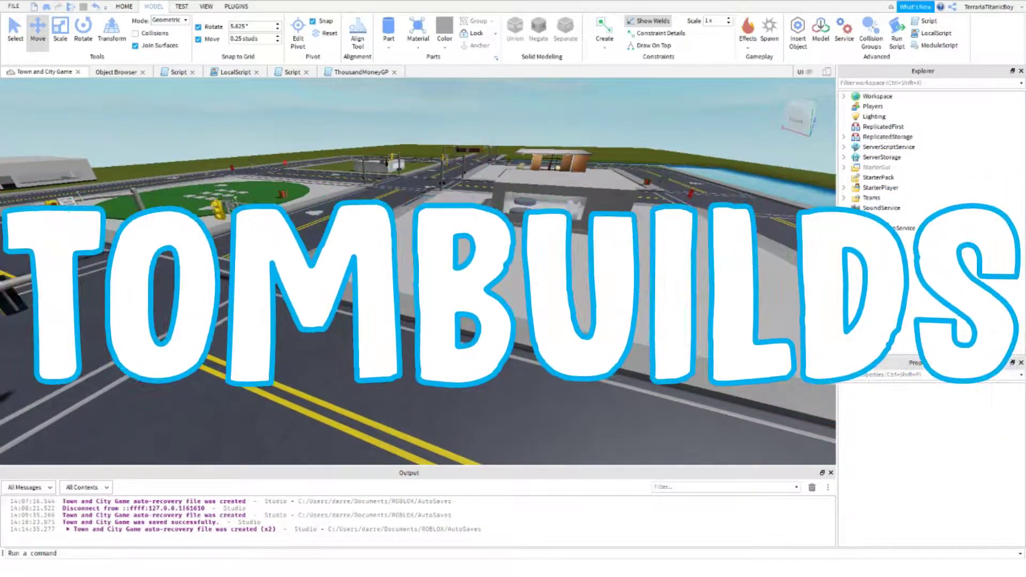
# - Fly the camera over the town, down past a traffic light toward the river and dock
pyautogui.moveTo(417, 272); pyautogui.dragTo(481, 272, button='right')
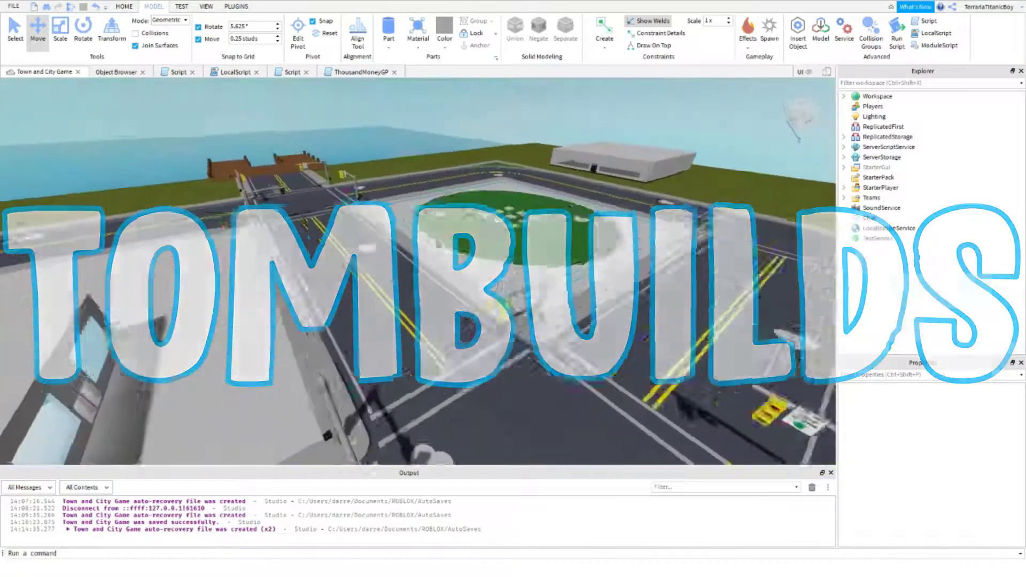
pyautogui.moveTo(459, 249); pyautogui.dragTo(439, 245, button='right')
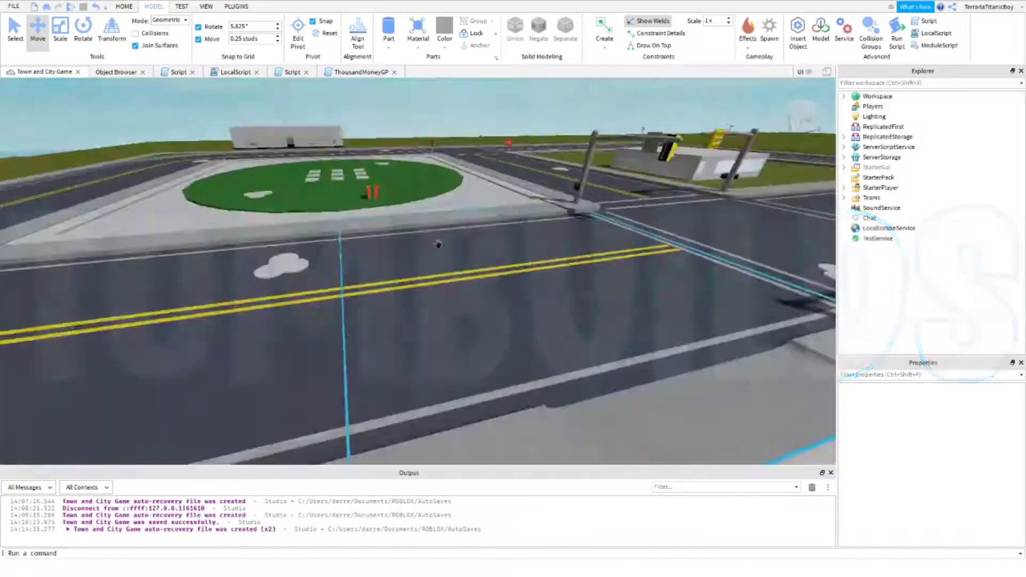
pyautogui.scroll(-5, 440, 244)
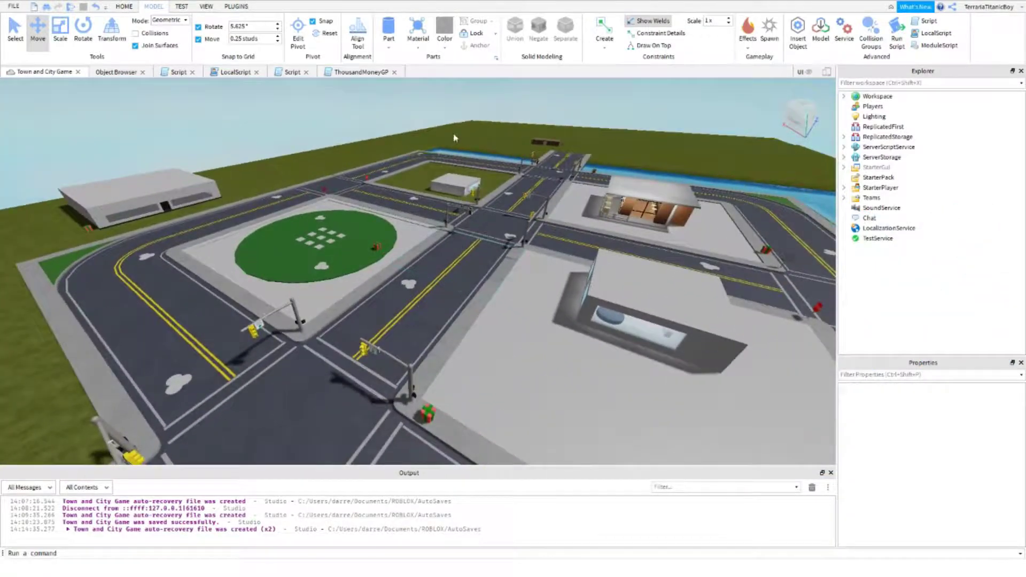
pyautogui.scroll(3, 458, 135)
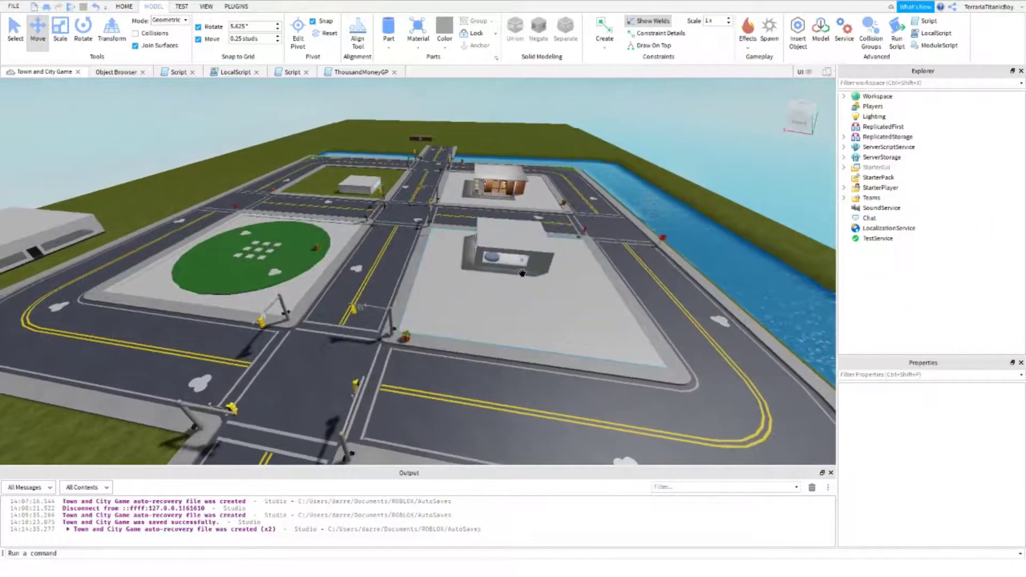
pyautogui.press('d')
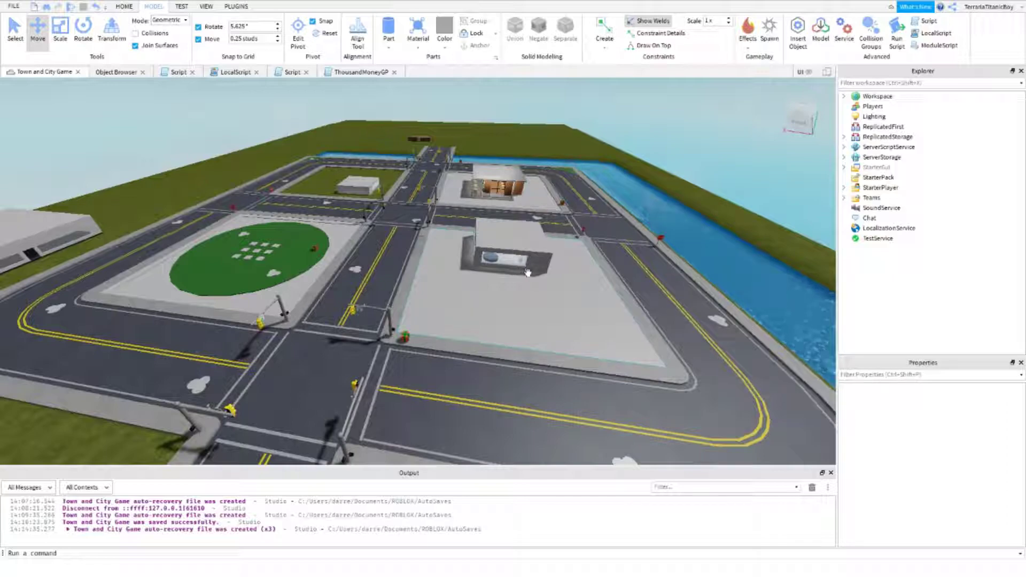
pyautogui.scroll(5, 538, 223)
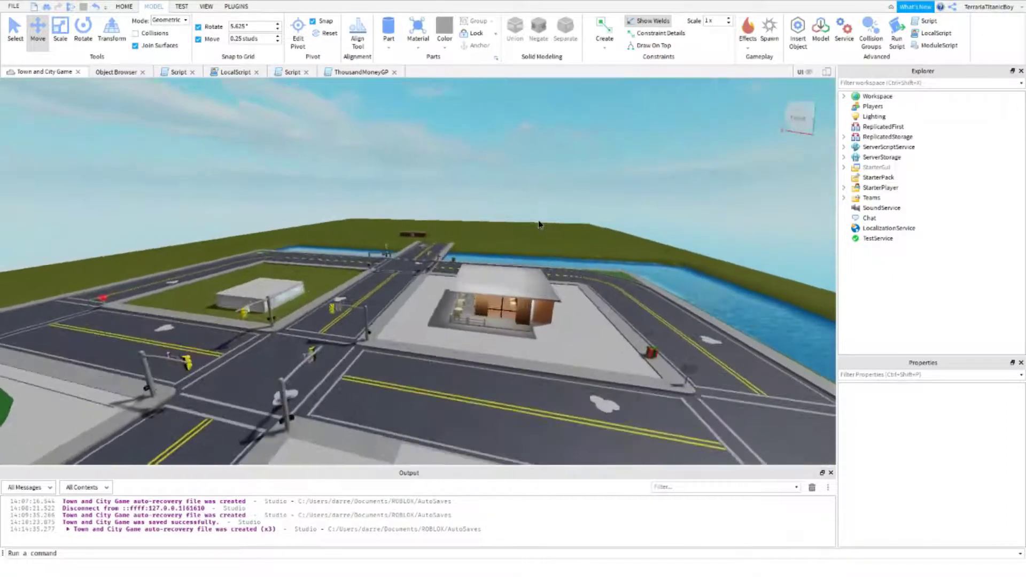
pyautogui.moveTo(539, 224); pyautogui.dragTo(537, 219, button='right')
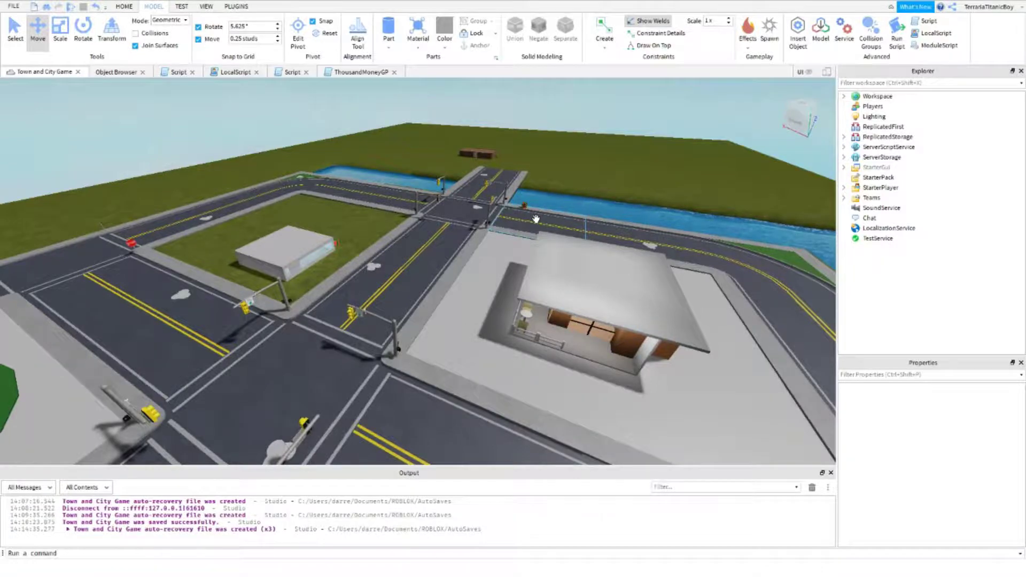
pyautogui.moveTo(535, 219); pyautogui.dragTo(533, 223, button='right')
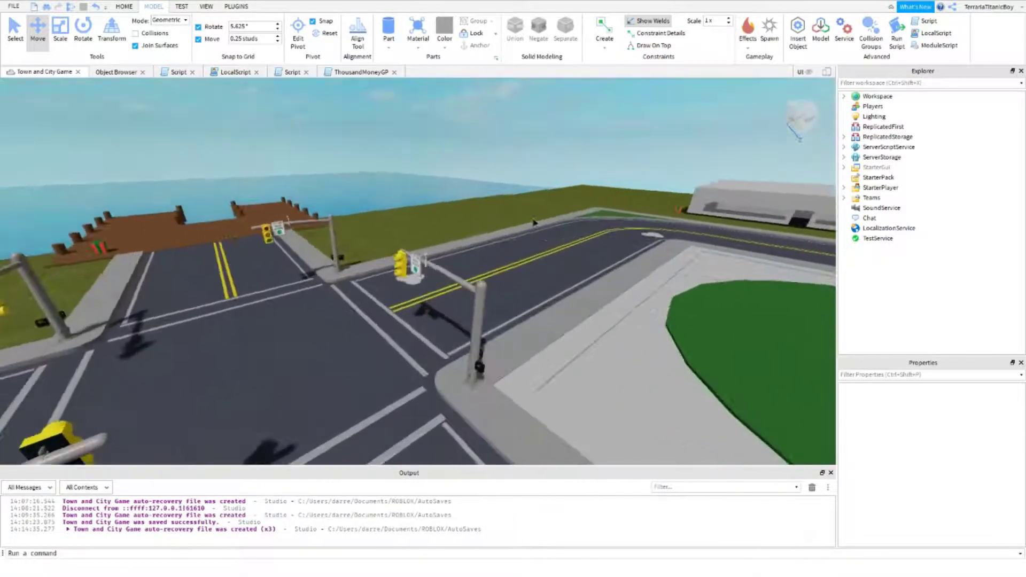
pyautogui.moveTo(535, 224); pyautogui.dragTo(533, 218, button='right')
# - Expand and re-collapse StarterGui, then pull the camera back over the whole block
pyautogui.click(844, 168)
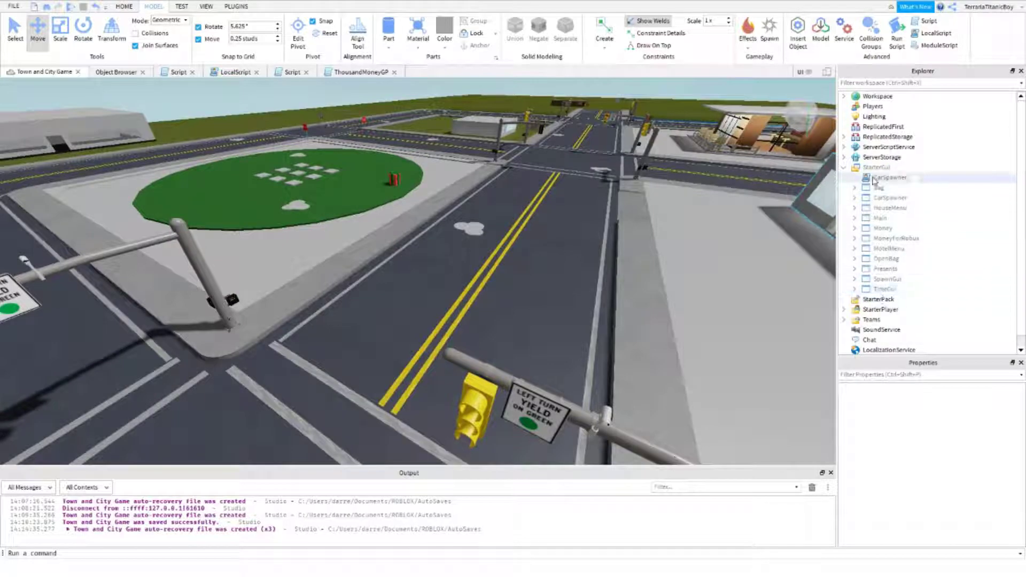
pyautogui.click(846, 168)
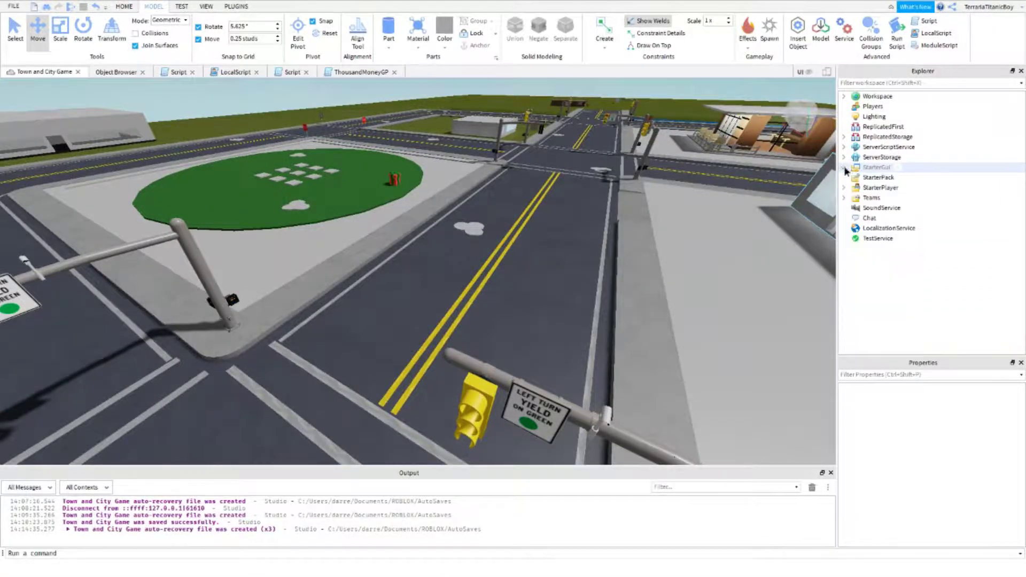
pyautogui.moveTo(447, 250); pyautogui.dragTo(447, 250, button='right')
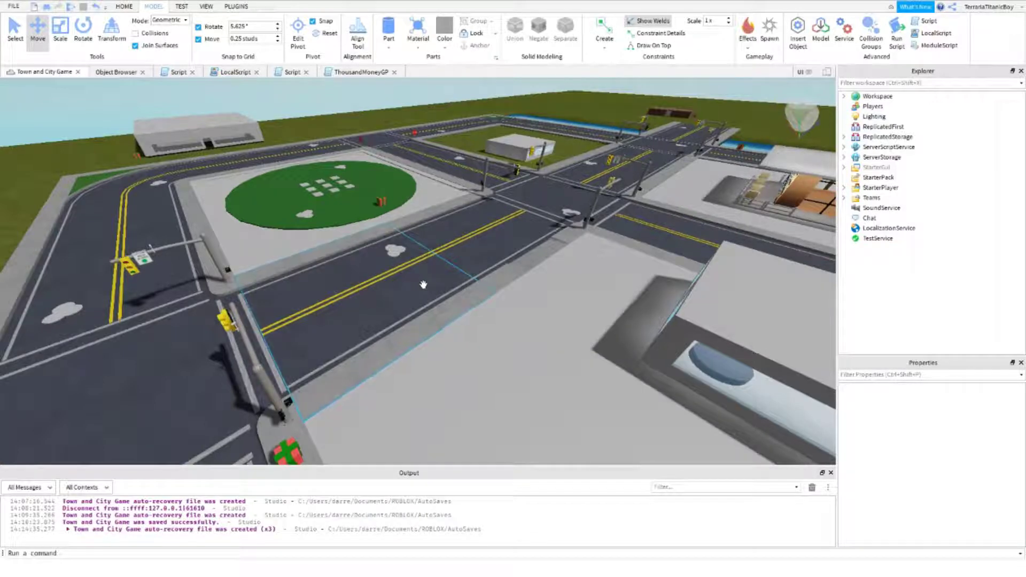
# - Insert a new Script object into the SpawnArea model
pyautogui.rightClick(412, 191)
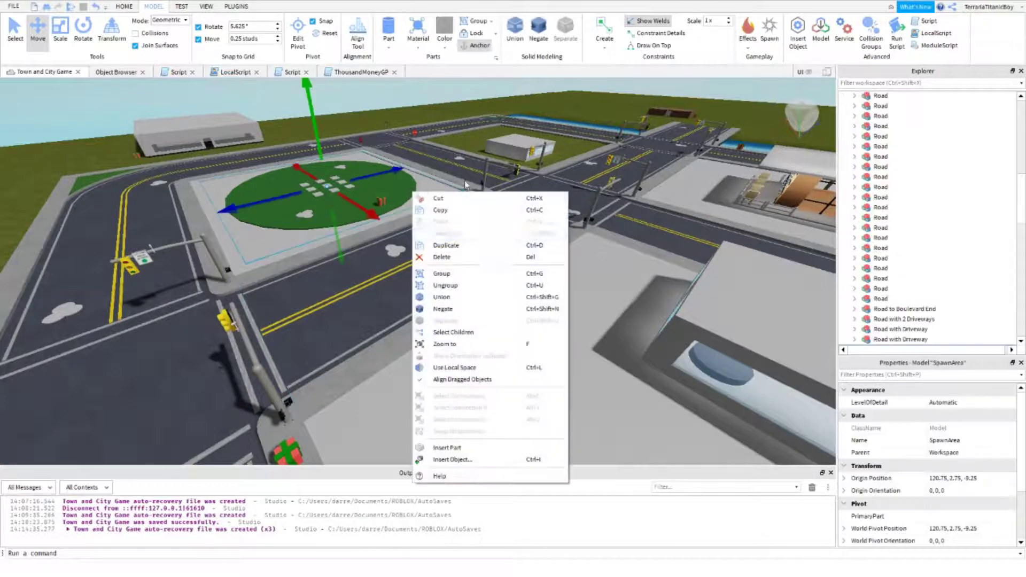
pyautogui.moveTo(440, 284); pyautogui.dragTo(469, 173, button='right')
pyautogui.rightClick(469, 172)
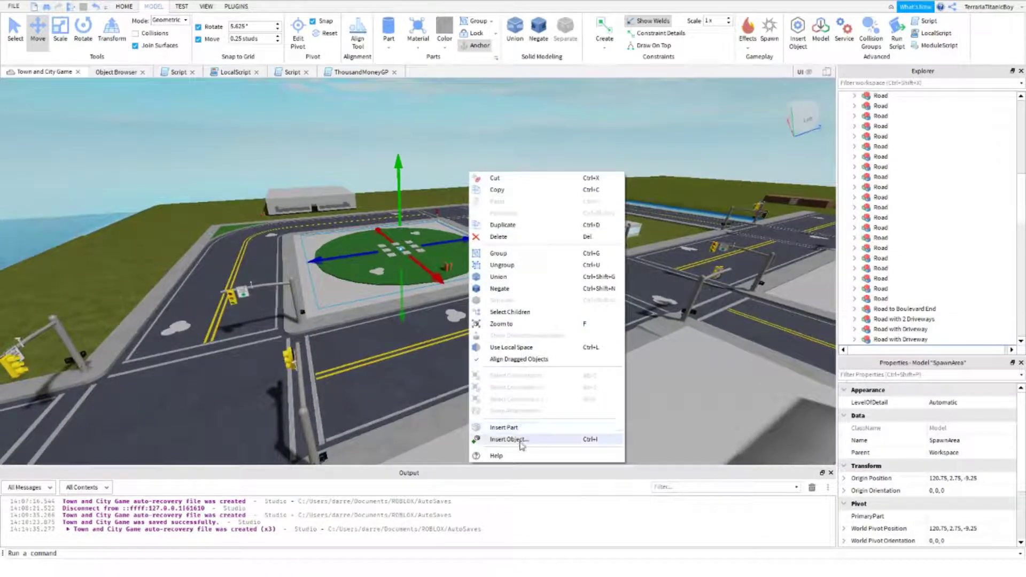
pyautogui.click(524, 439)
pyautogui.click(566, 259)
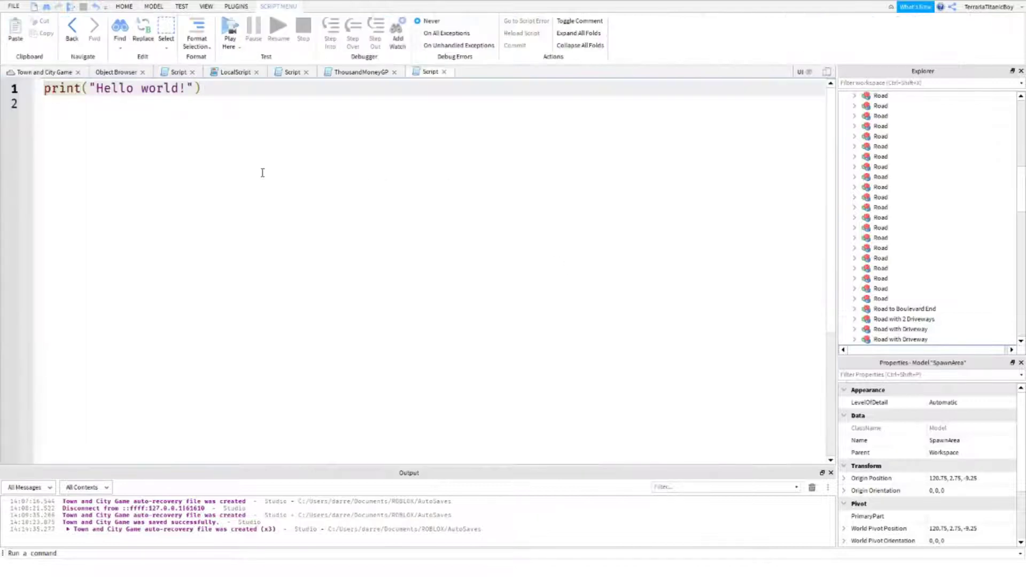
# - Replace the Hello world line with an [Icon] / "Name: TomBuild's Cit" draft, then clear it
pyautogui.hotkey('ctrl', 'a')
pyautogui.press('BackSpace')
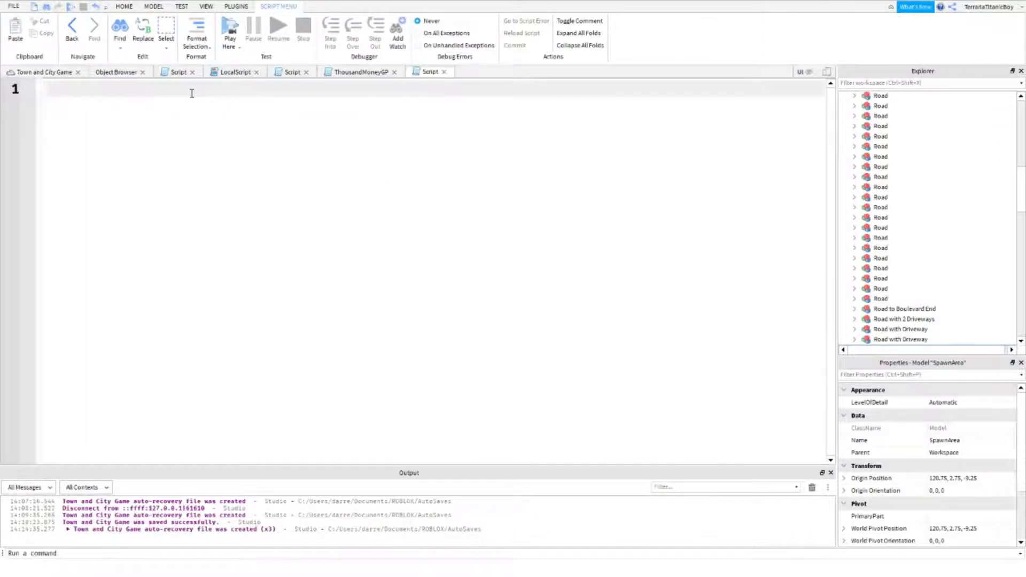
pyautogui.write('[')
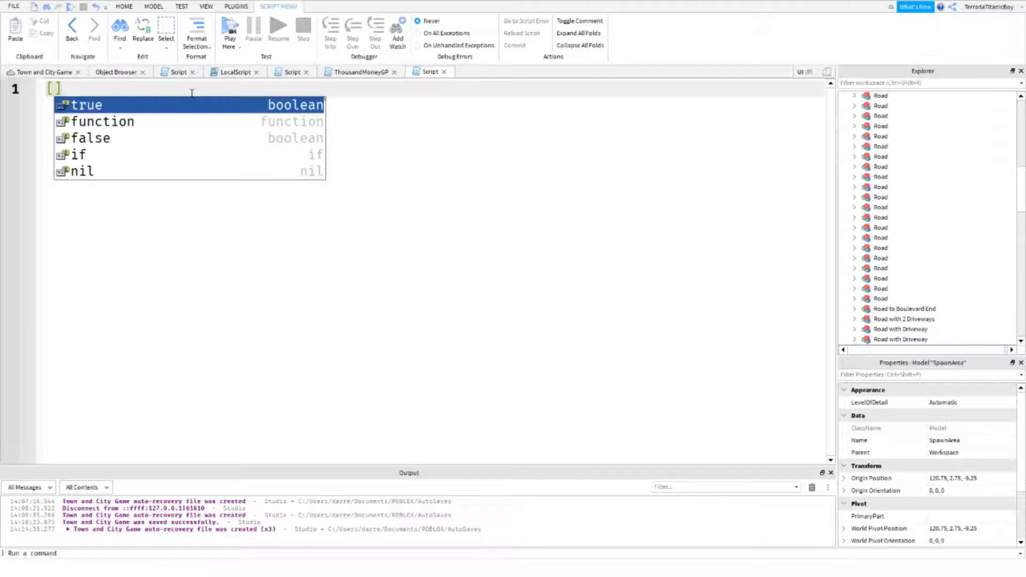
pyautogui.write('Icon]')
pyautogui.press('Return')
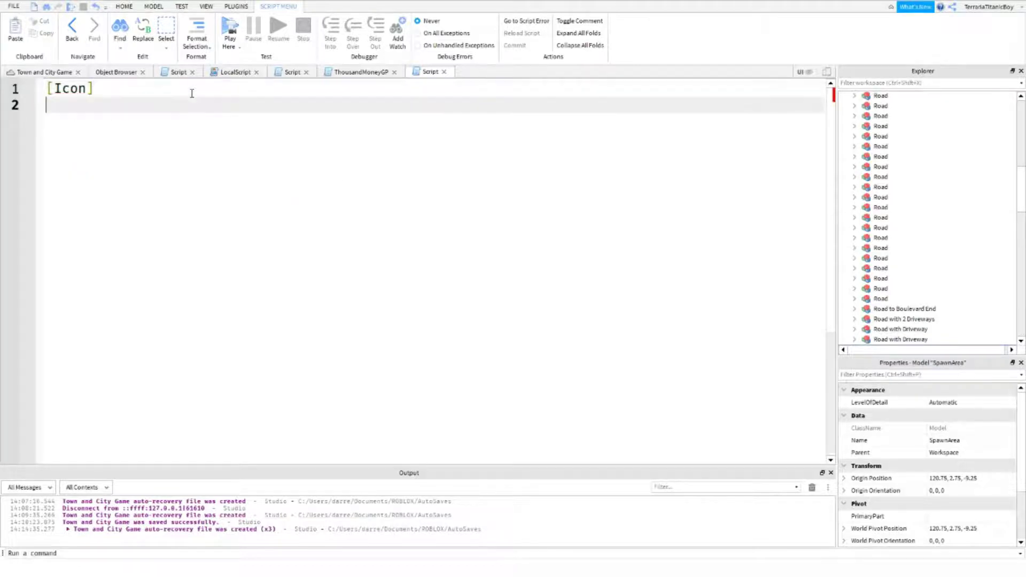
pyautogui.write('Name: ')
pyautogui.write('Tomb')
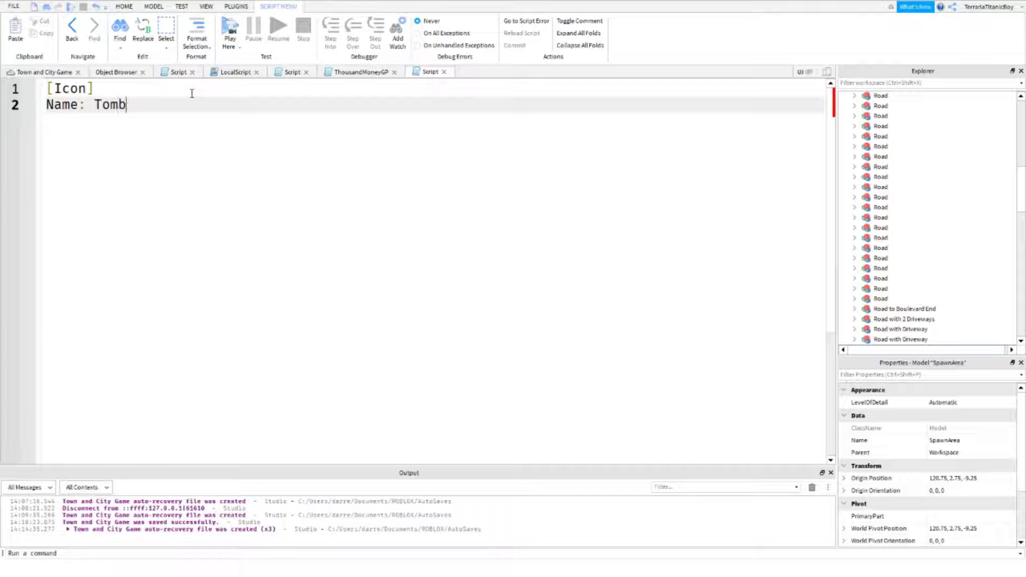
pyautogui.press('BackSpace')
pyautogui.write("Build's ")
pyautogui.write('Cit')
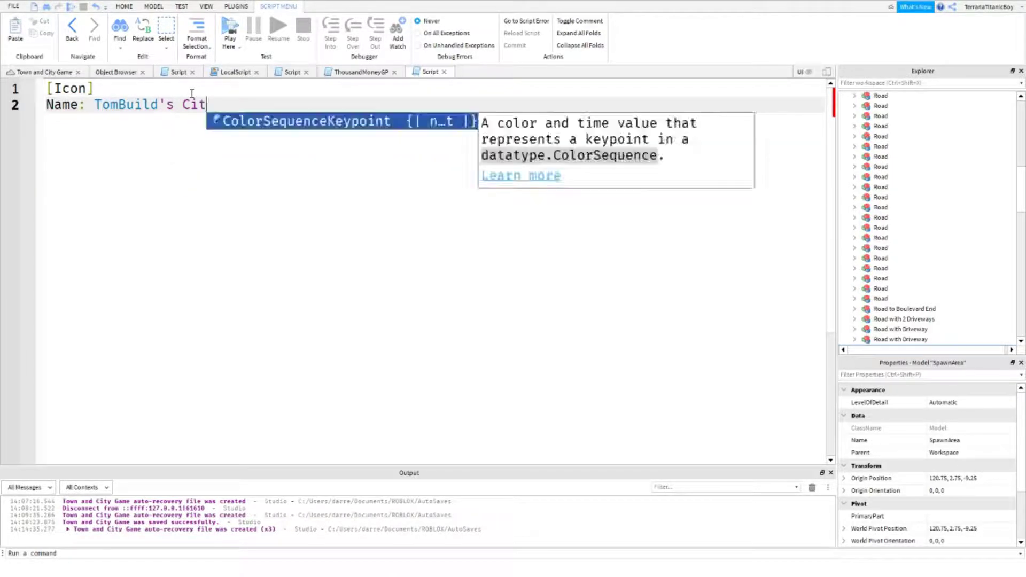
pyautogui.write('y')
pyautogui.press('BackSpace')
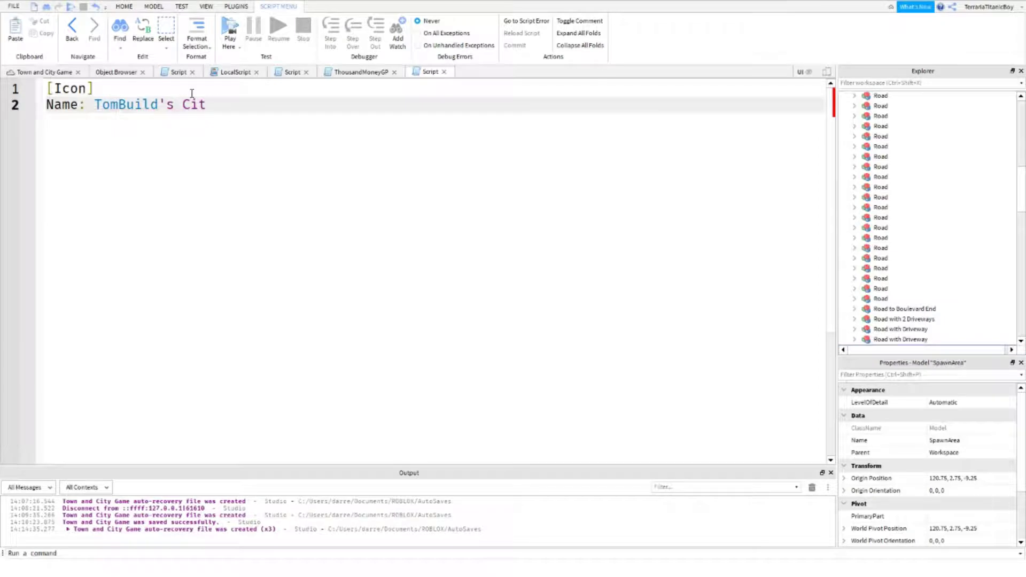
pyautogui.press('BackSpace')
pyautogui.press('BackSpace')
pyautogui.press('BackSpace')
pyautogui.press('BackSpace')
pyautogui.press('BackSpace')
pyautogui.press('BackSpace')
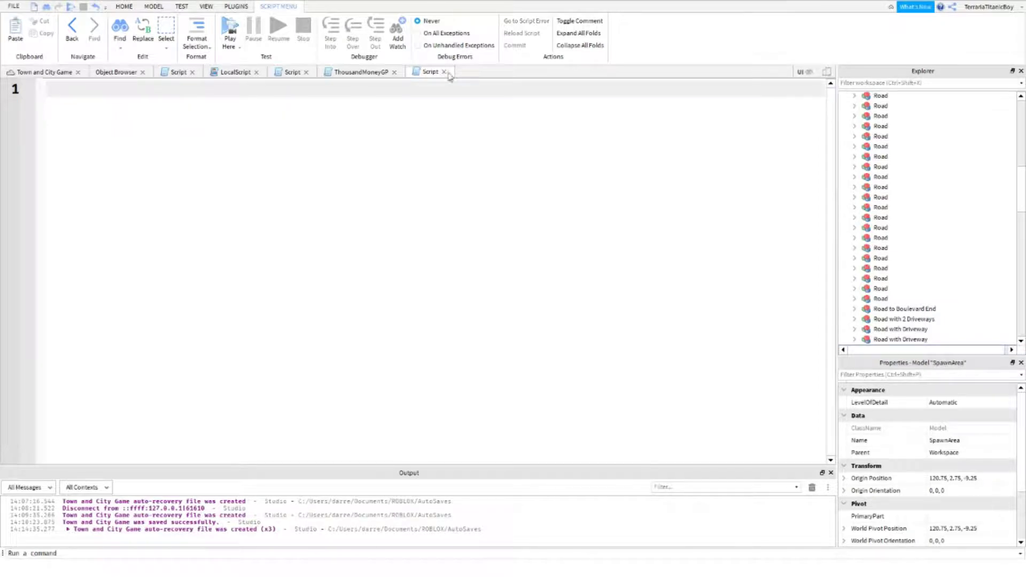
# - Close the script, deselect SpawnArea, and collapse Workspace to its top-level services
pyautogui.click(443, 72)
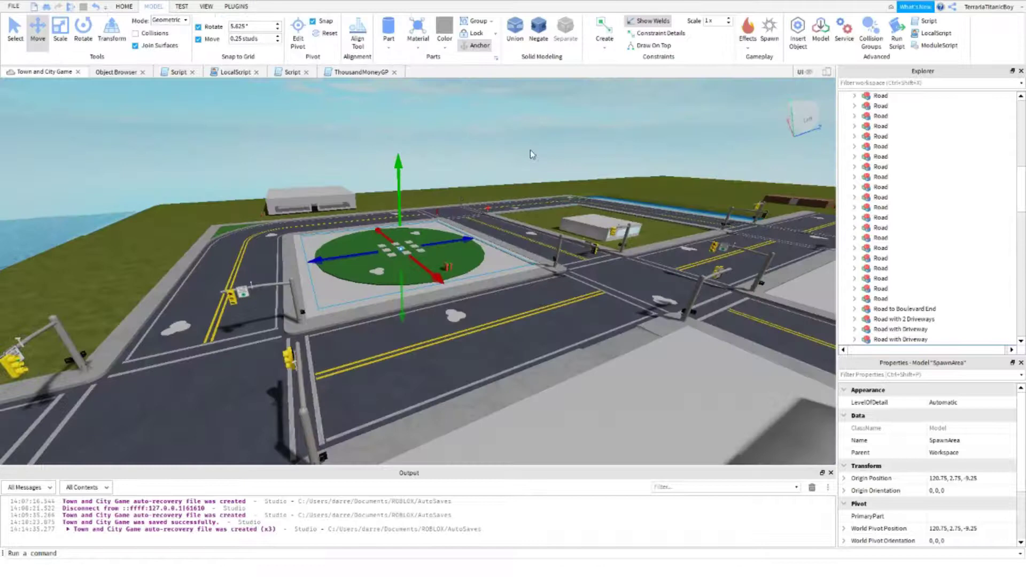
pyautogui.click(518, 167)
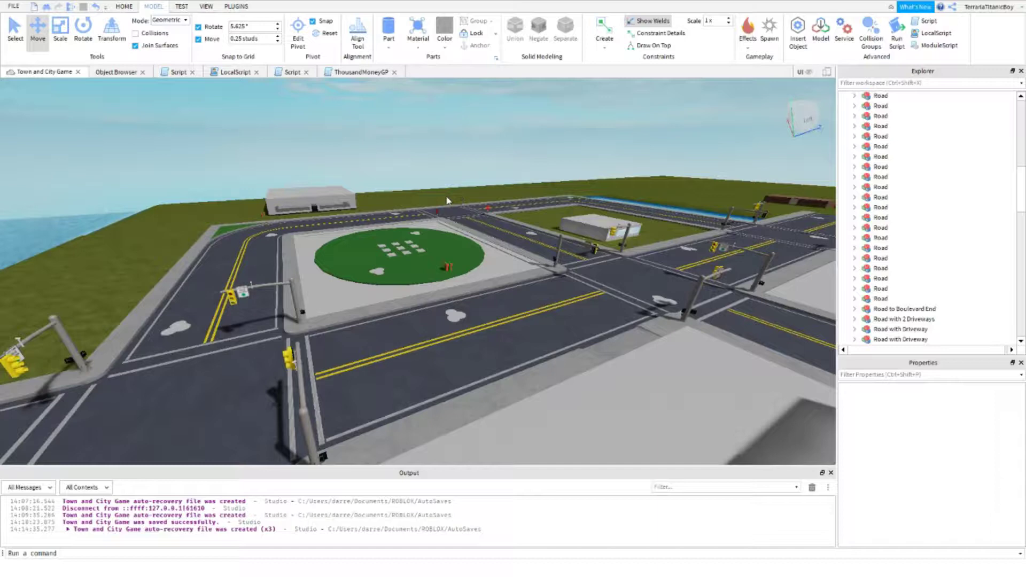
pyautogui.scroll(10, 905, 179)
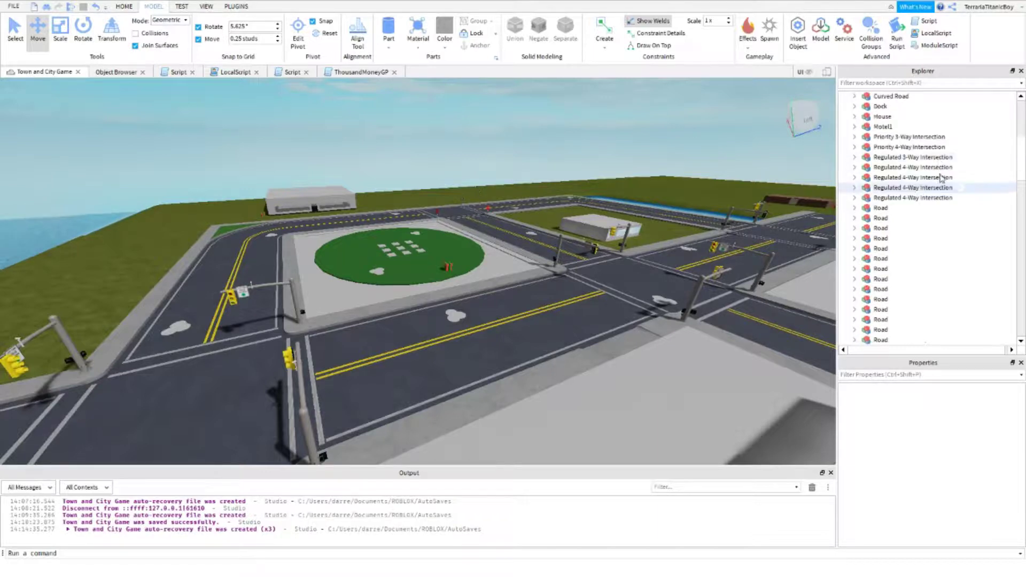
pyautogui.click(843, 97)
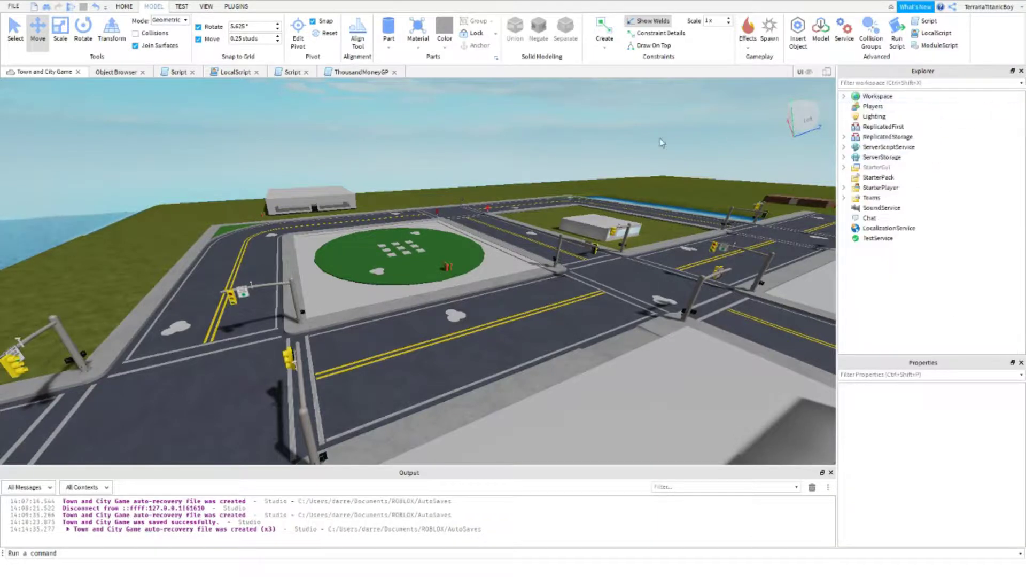